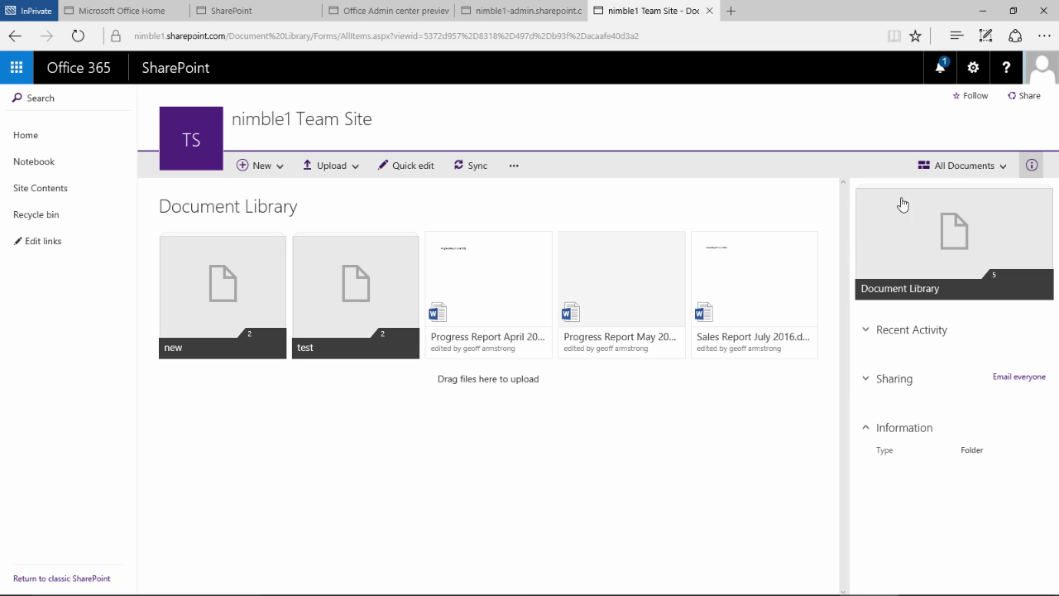
Switch the Document Library to the List layout and back to Tiles.
left_click(962, 169)
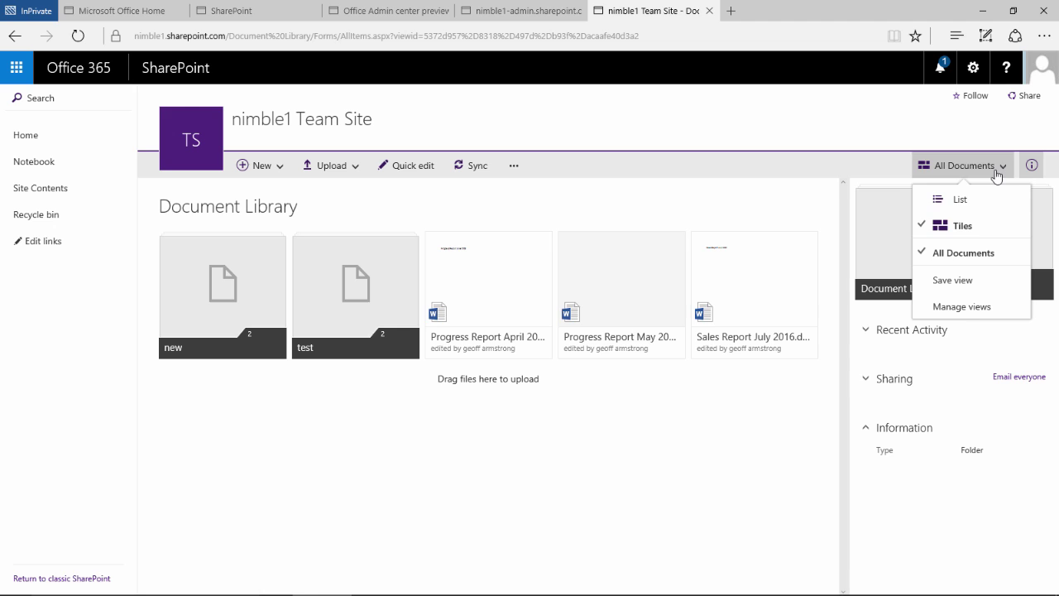
left_click(958, 200)
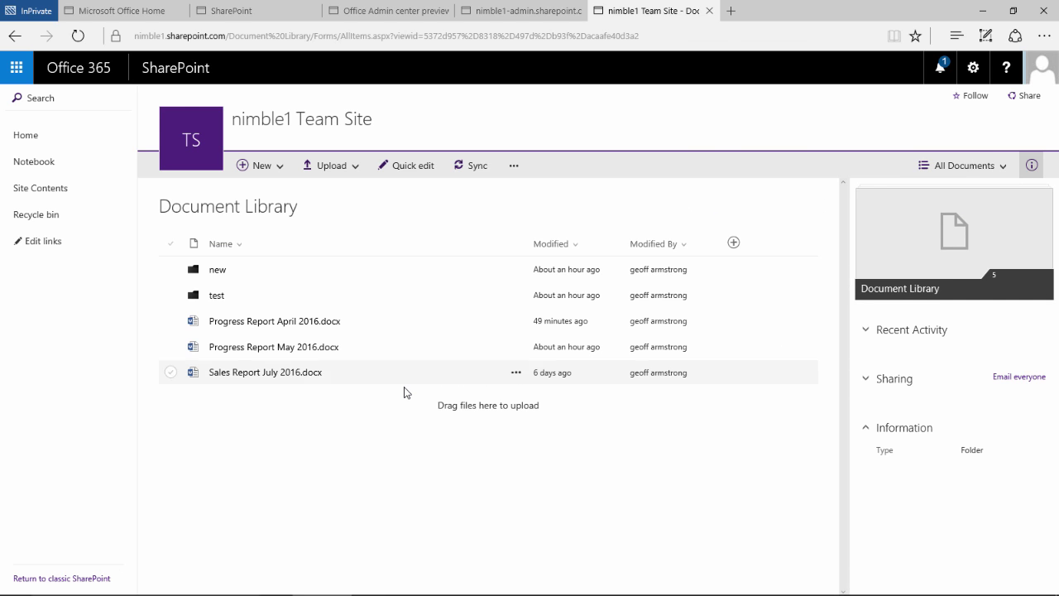
left_click(971, 167)
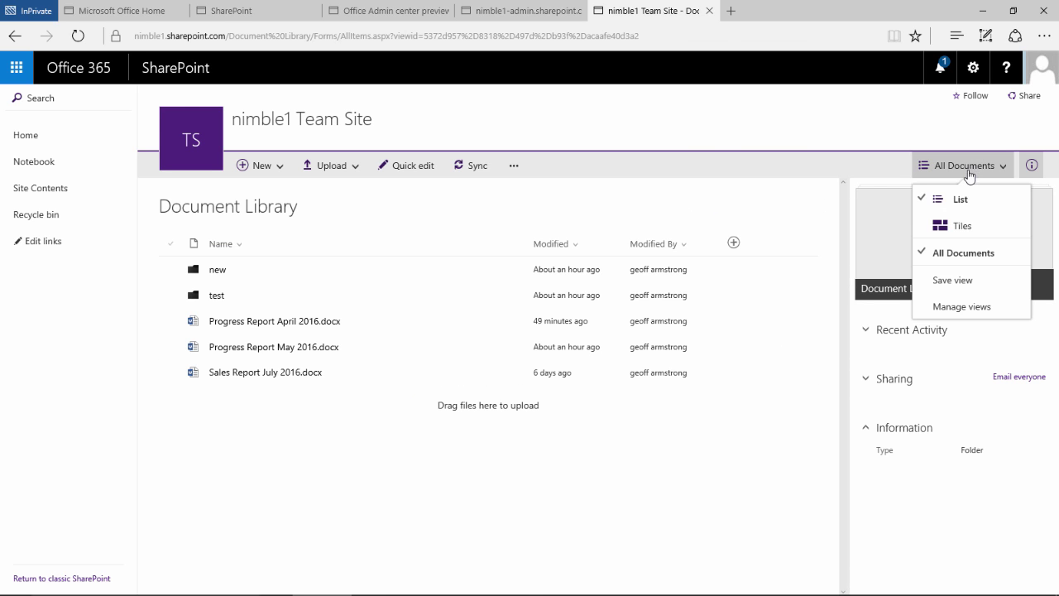
left_click(946, 223)
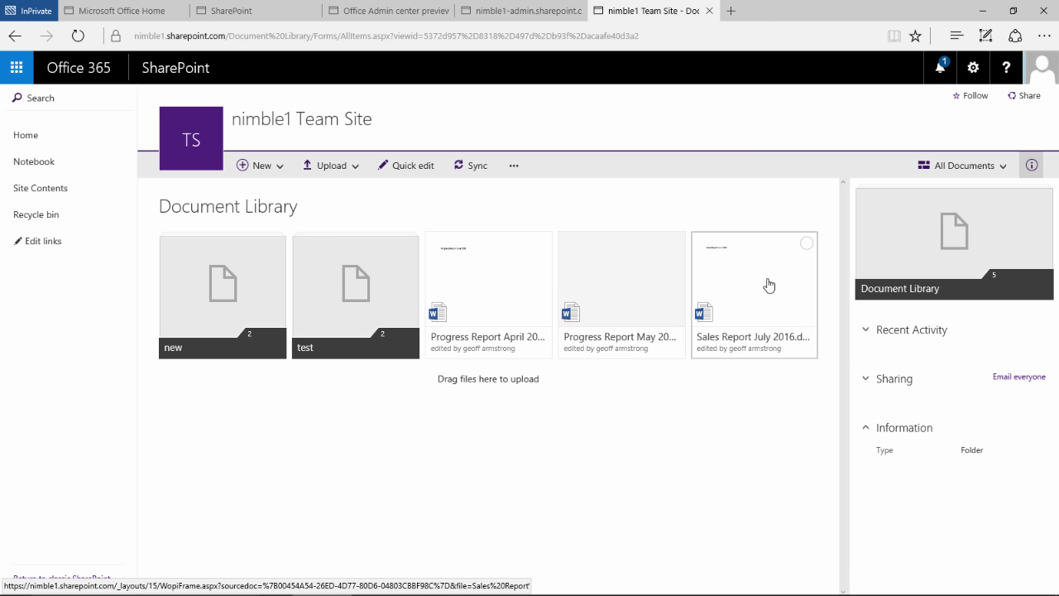
Open the Progress Report April 2016 document to view it, and close it again.
left_click(504, 287)
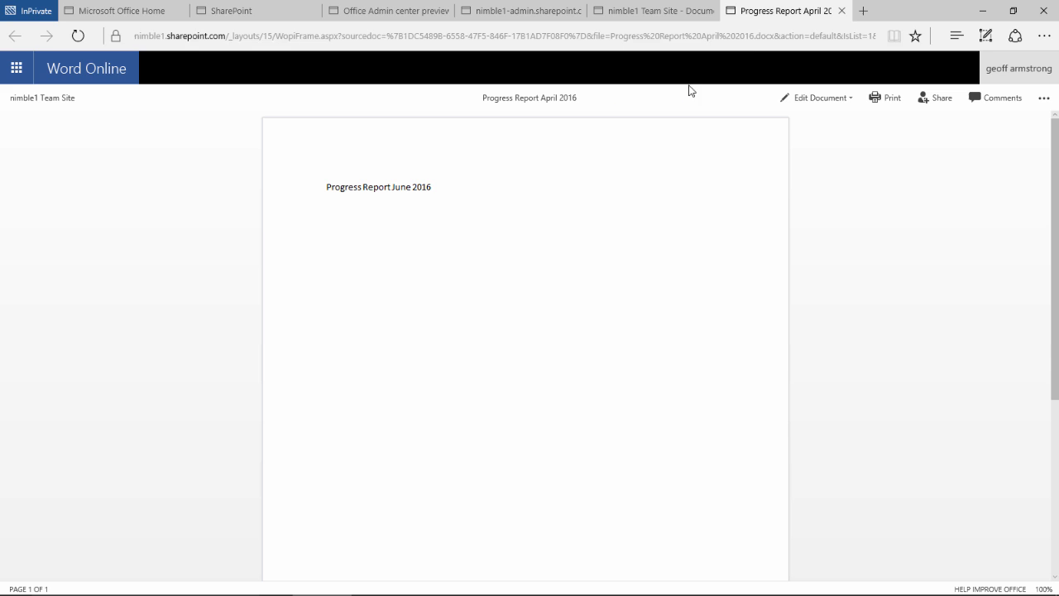
left_click(843, 10)
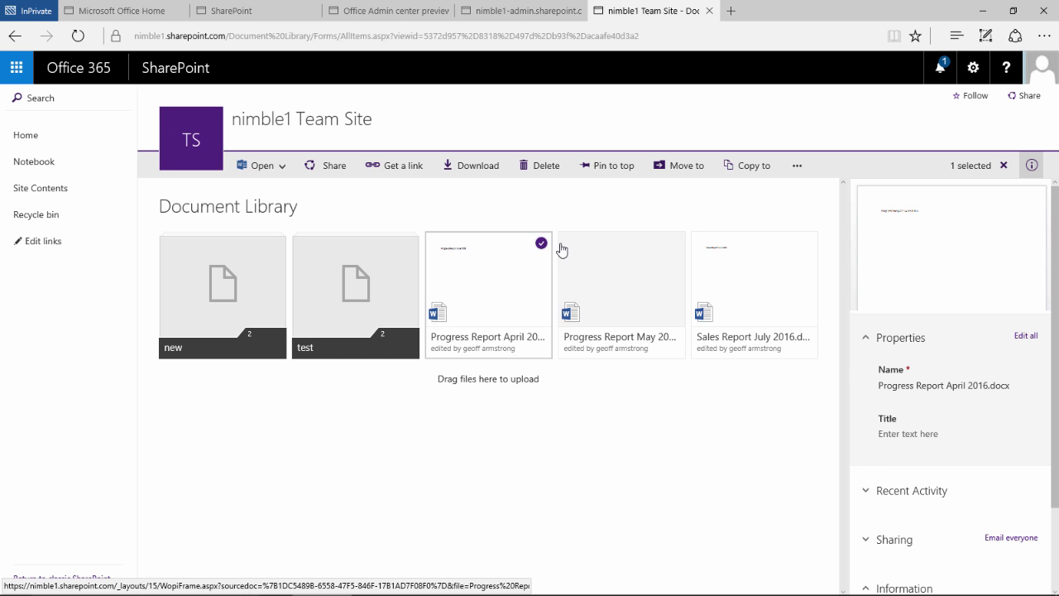
Switch the selection to Progress Report May 2016, and view the contents of the test folder before returning to the Document Library.
left_click(673, 245)
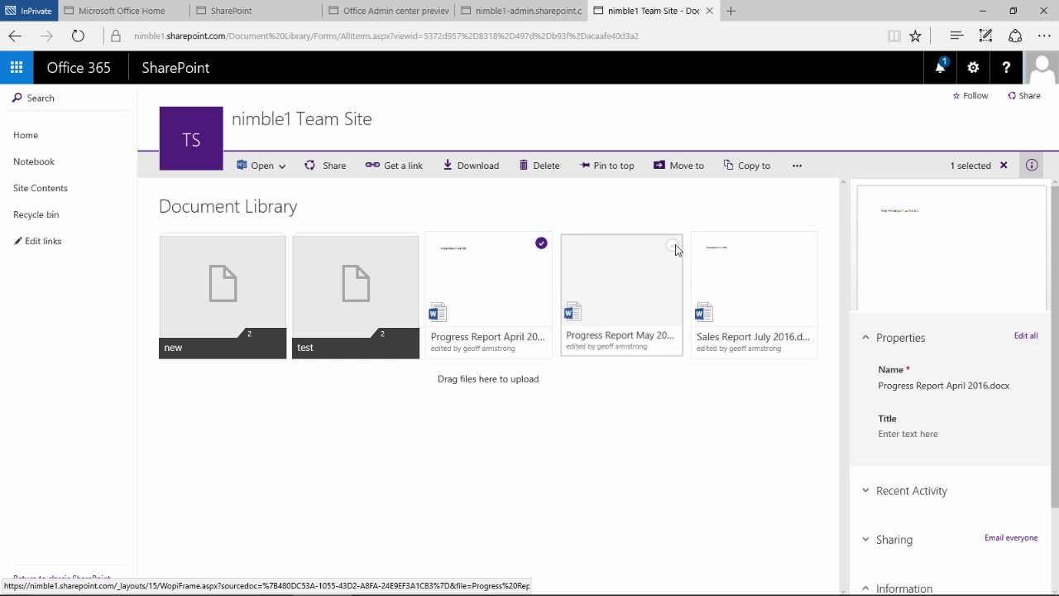
left_click(541, 244)
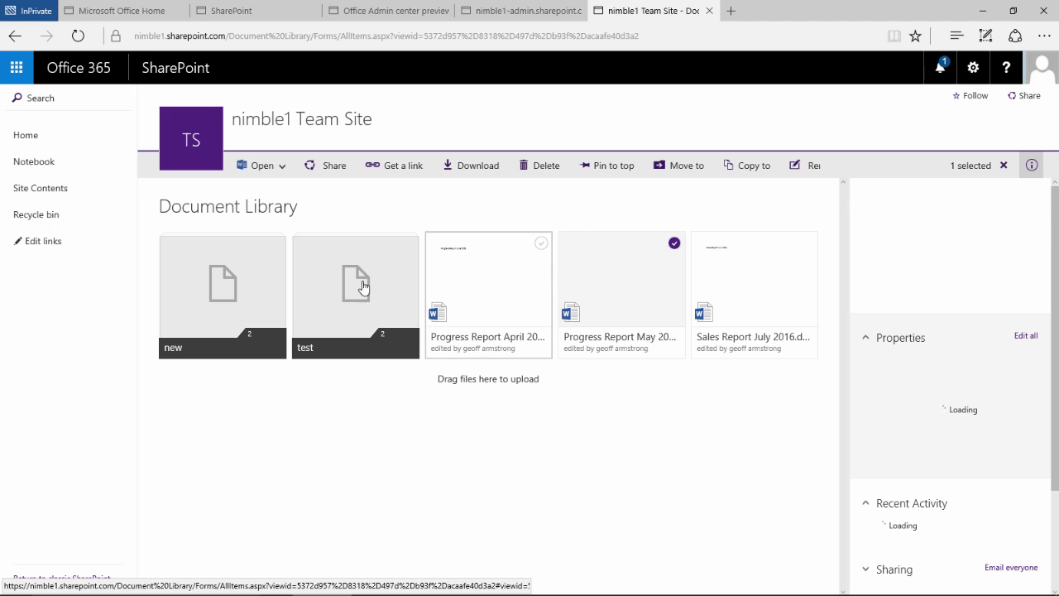
left_click(344, 304)
left_click(343, 304)
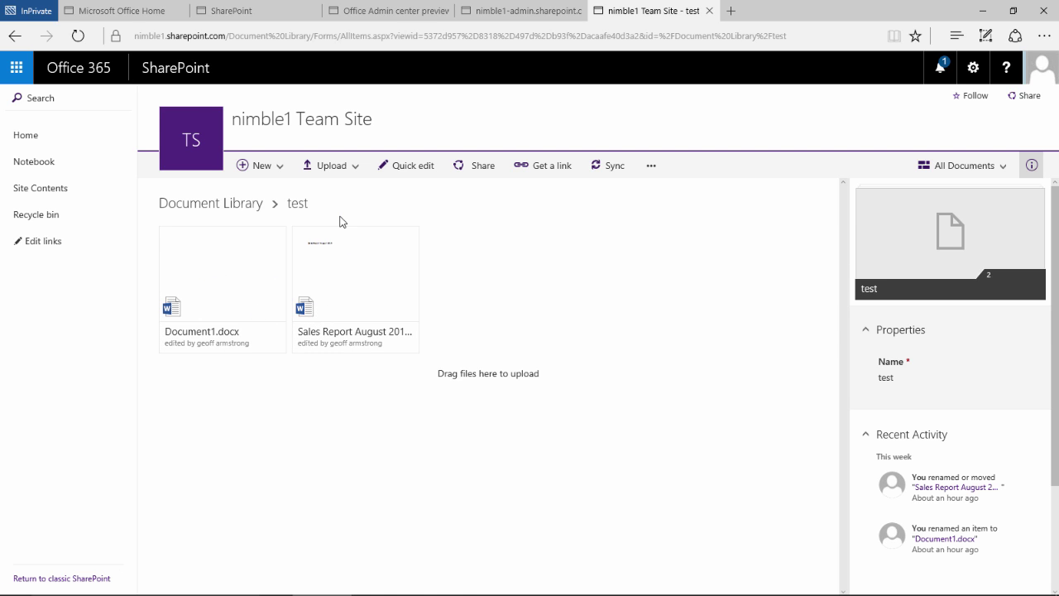
left_click(14, 35)
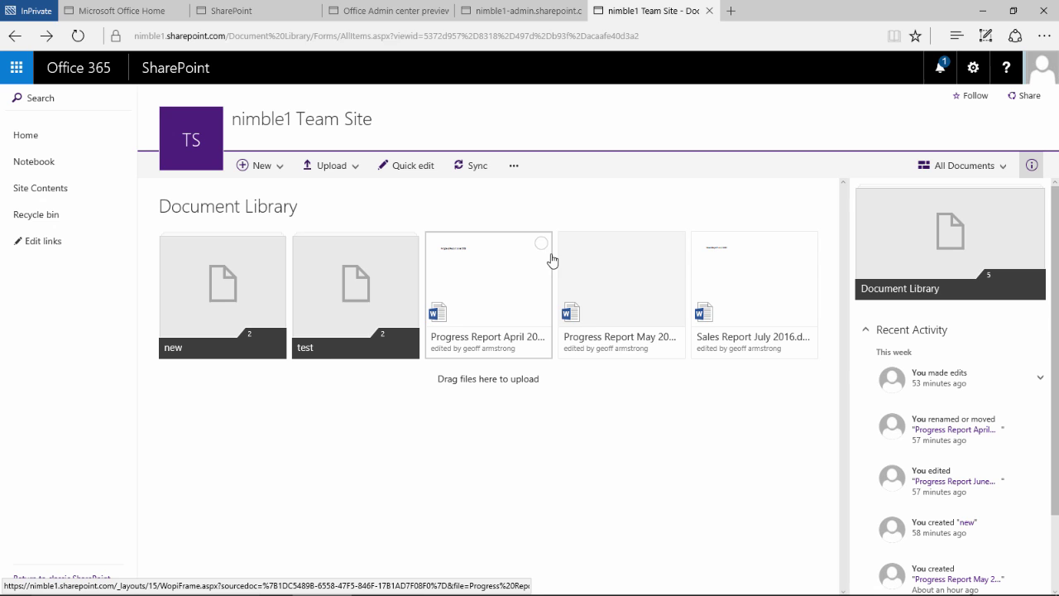
Select Progress Report April 2016 and open its Title and Name properties for editing without changing them.
left_click(542, 244)
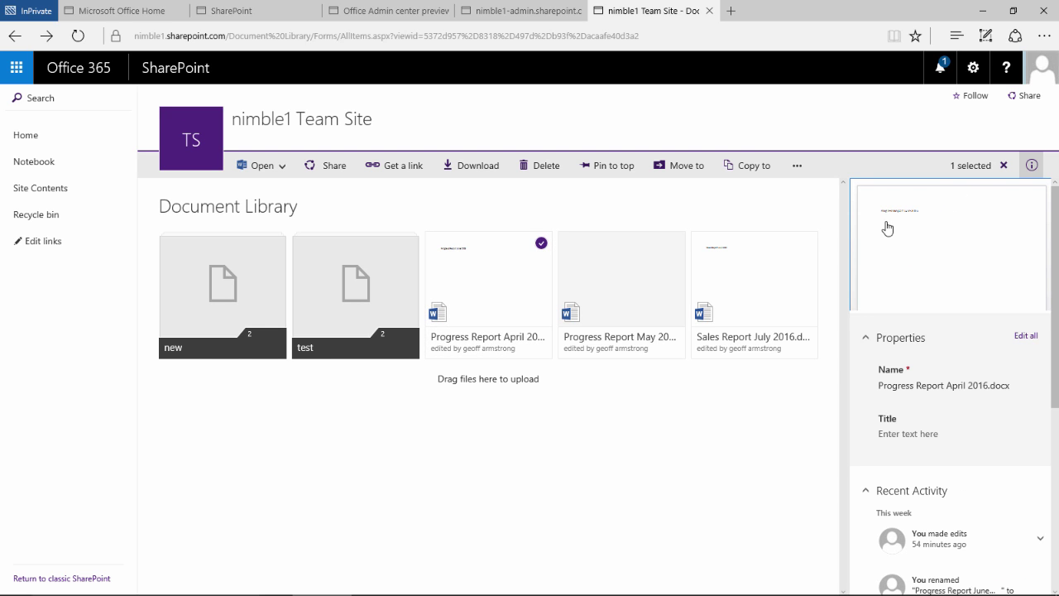
left_click_drag(1057, 282, 1057, 343)
scroll(1058, 344, "up", 2)
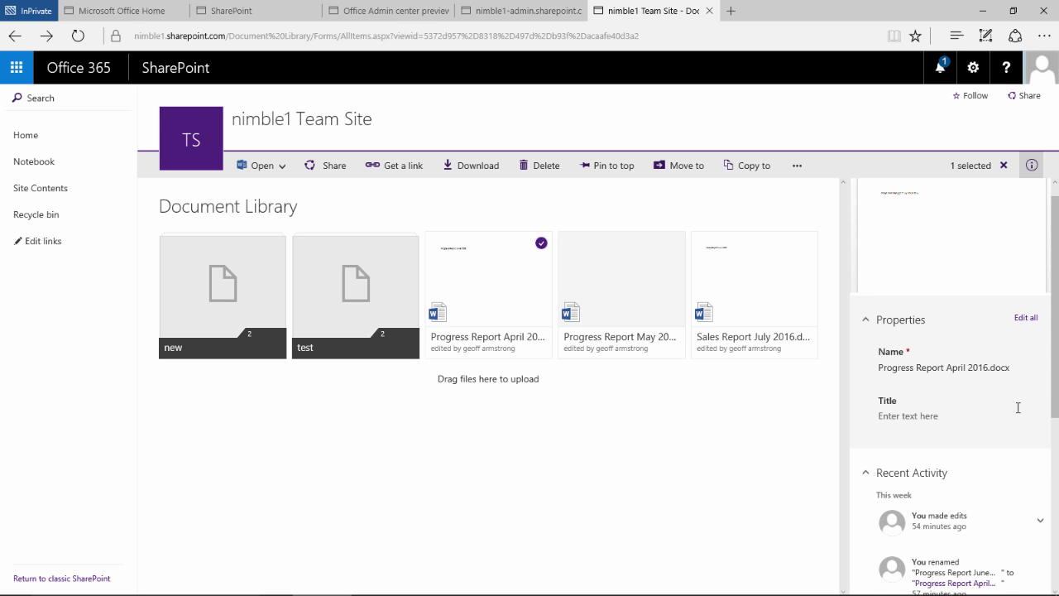
scroll(1018, 389, "down", 1)
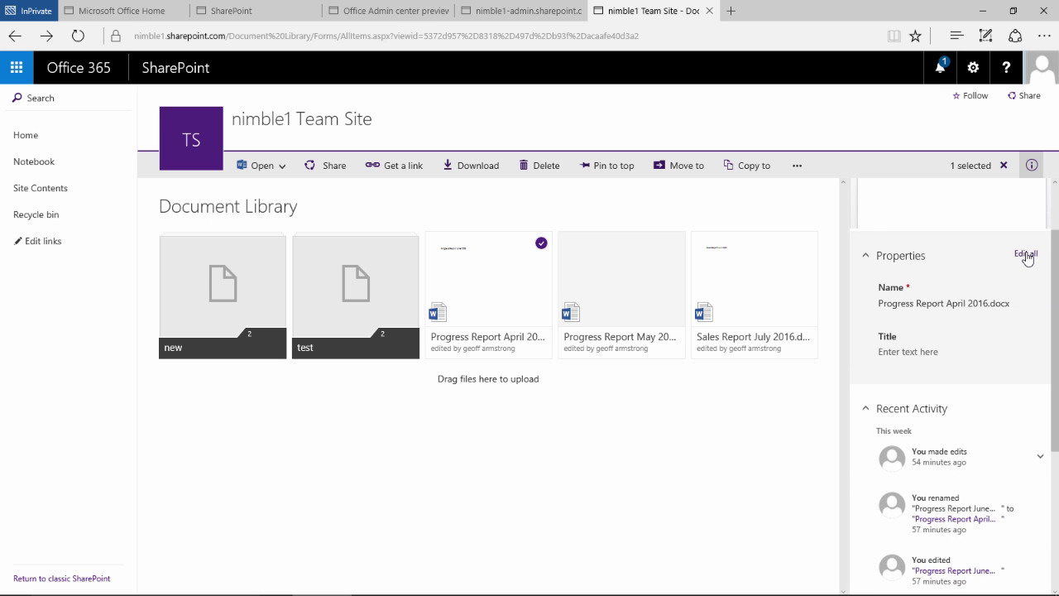
left_click(915, 355)
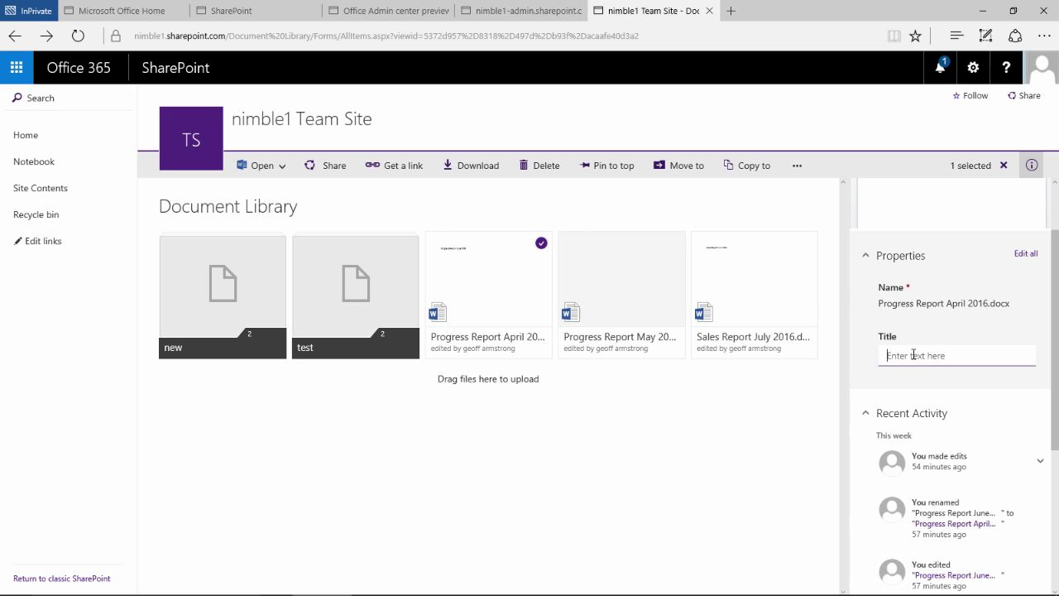
left_click(899, 304)
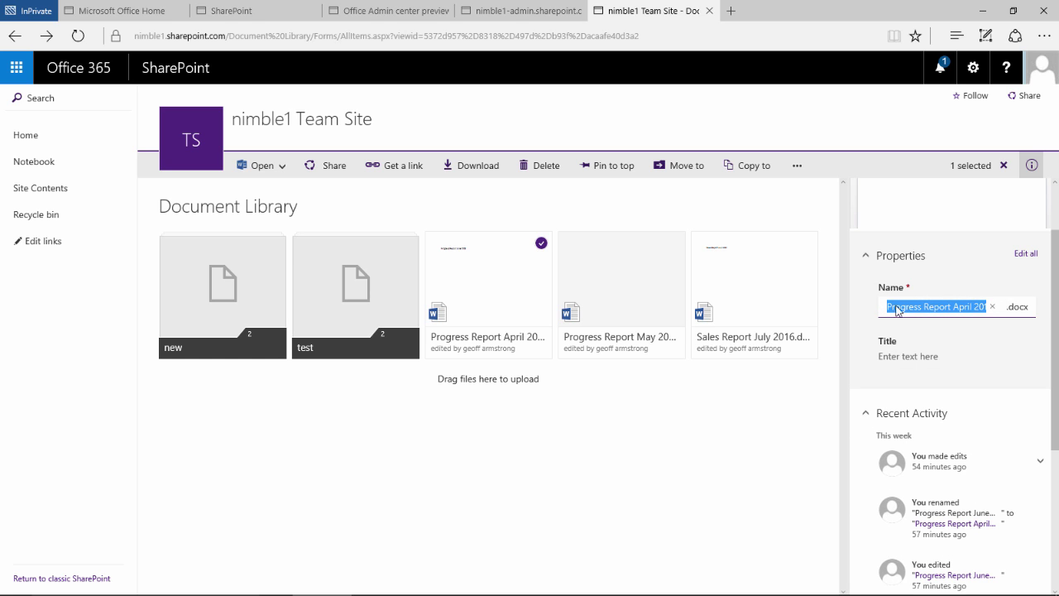
Review the April progress report's recent activity, sharing permissions and file information.
left_click_drag(1057, 314, 1057, 409)
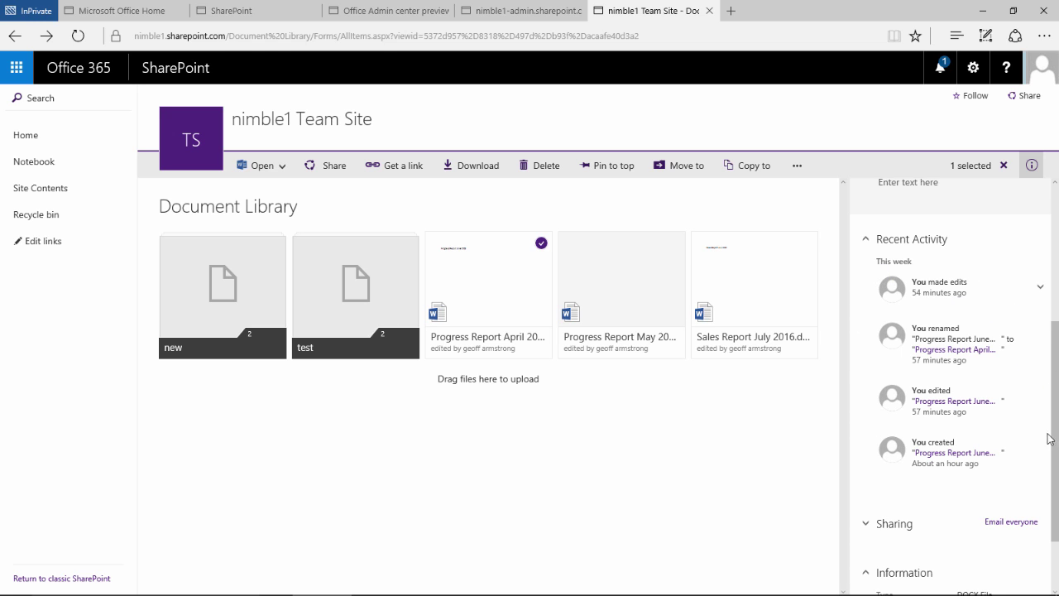
scroll(1052, 439, "down", 1)
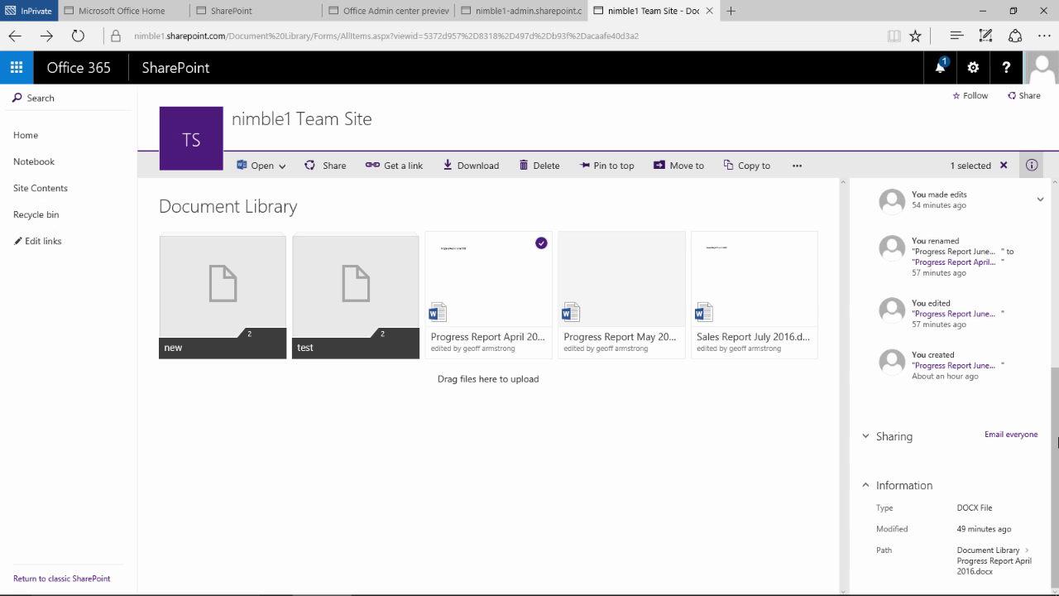
left_click(866, 437)
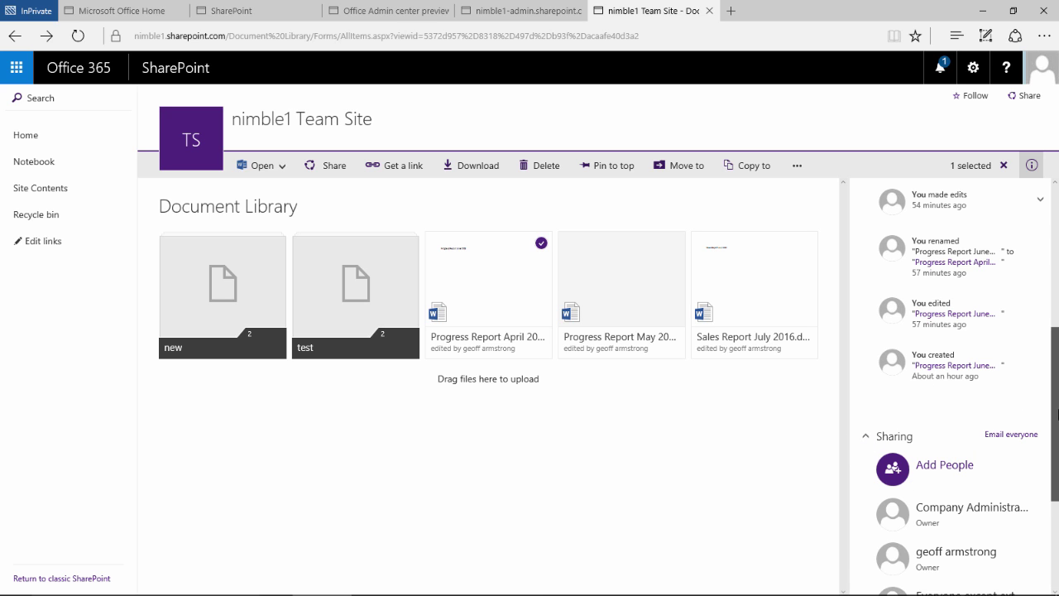
left_click_drag(1057, 414, 1058, 486)
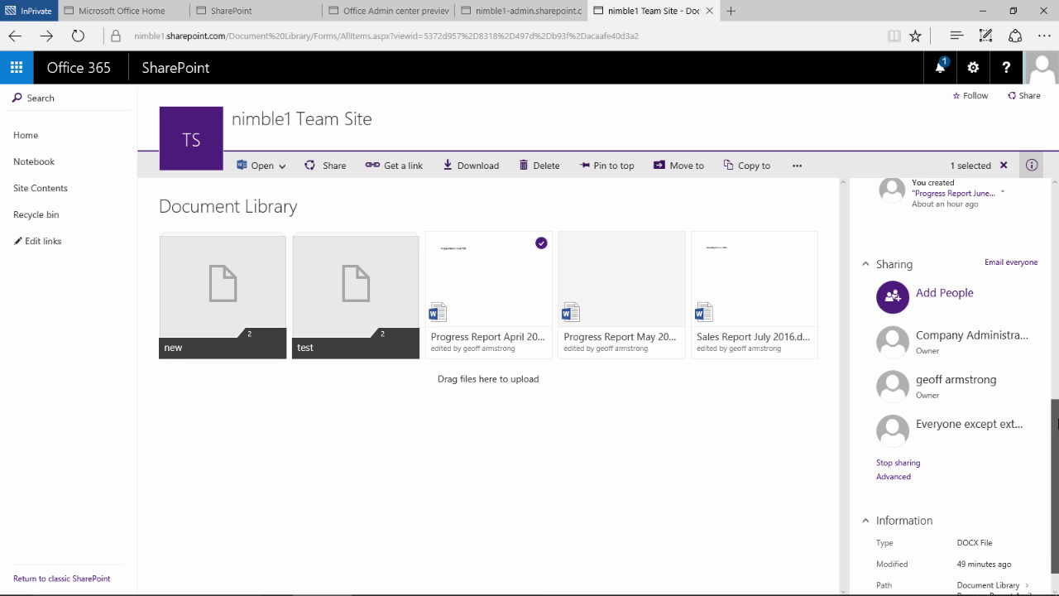
scroll(1058, 423, "down", 1)
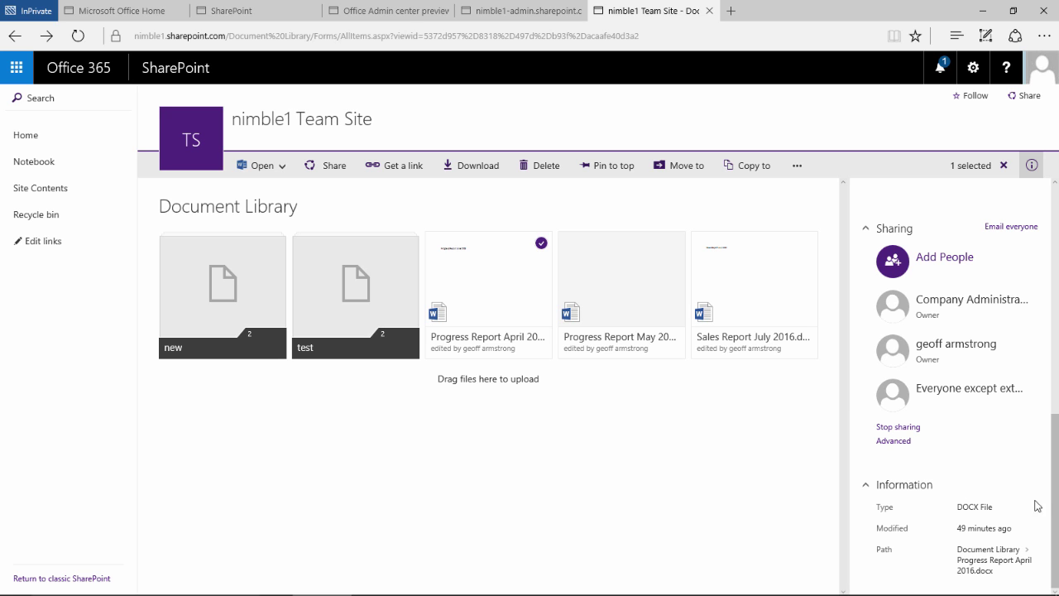
scroll(951, 372, "up", 5)
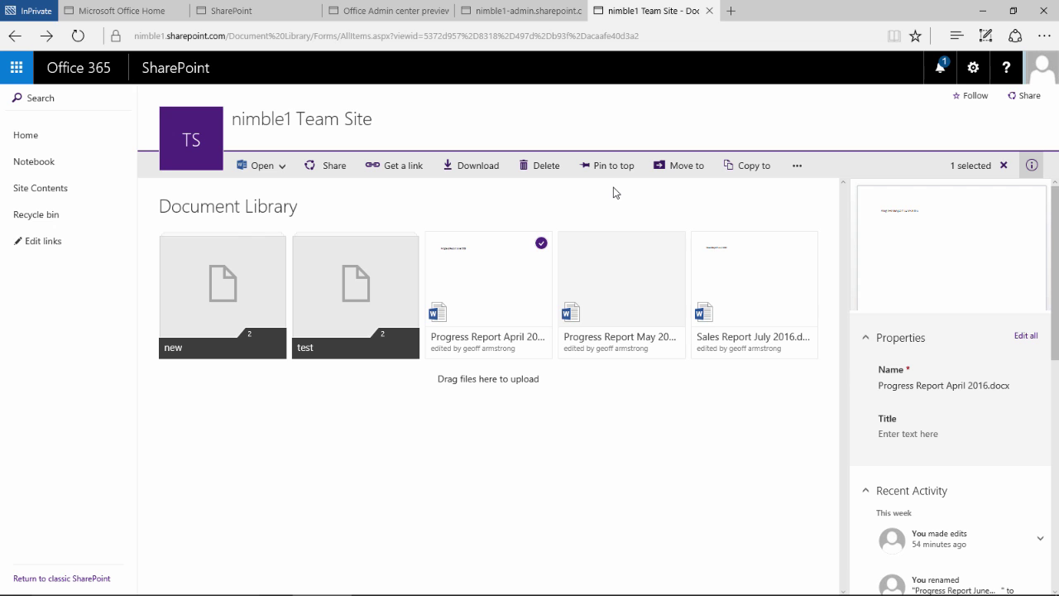
Pin Progress Report April 2016 to the top of the library, and select its pinned tile to view the available commands.
left_click(542, 243)
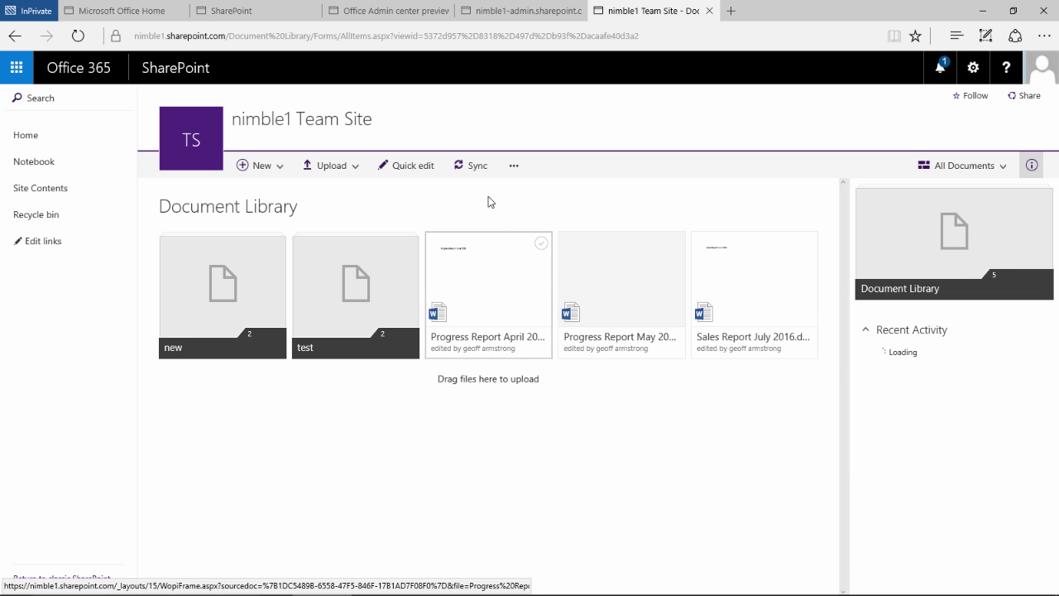
left_click(542, 244)
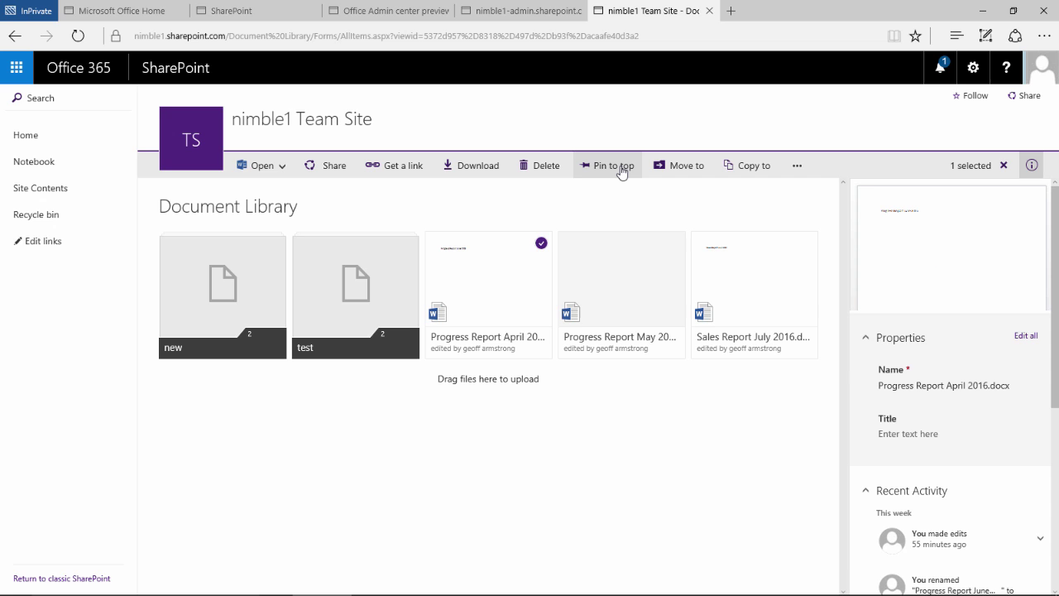
left_click(613, 166)
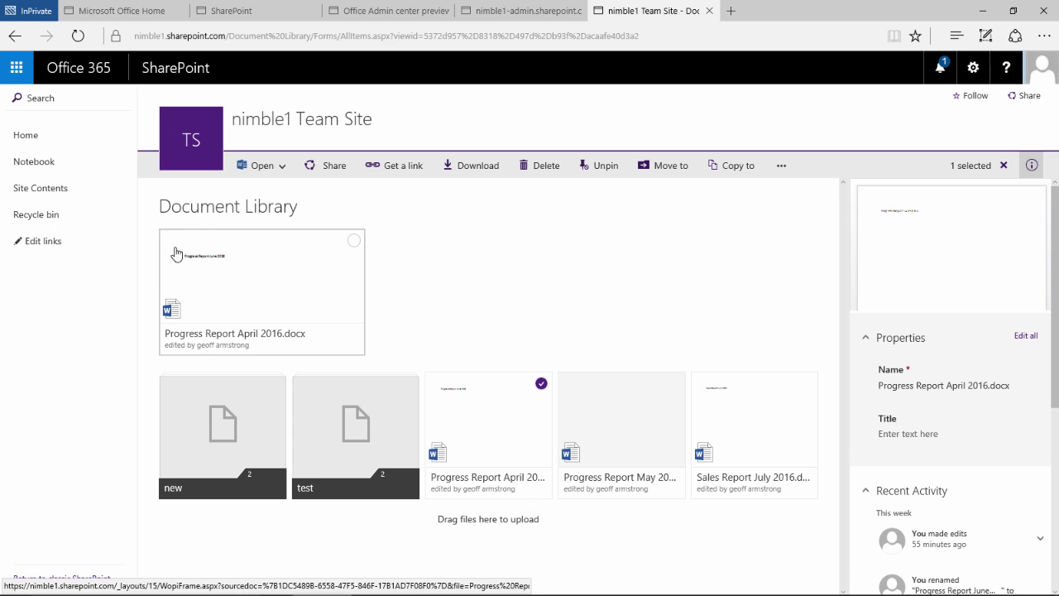
left_click(354, 241)
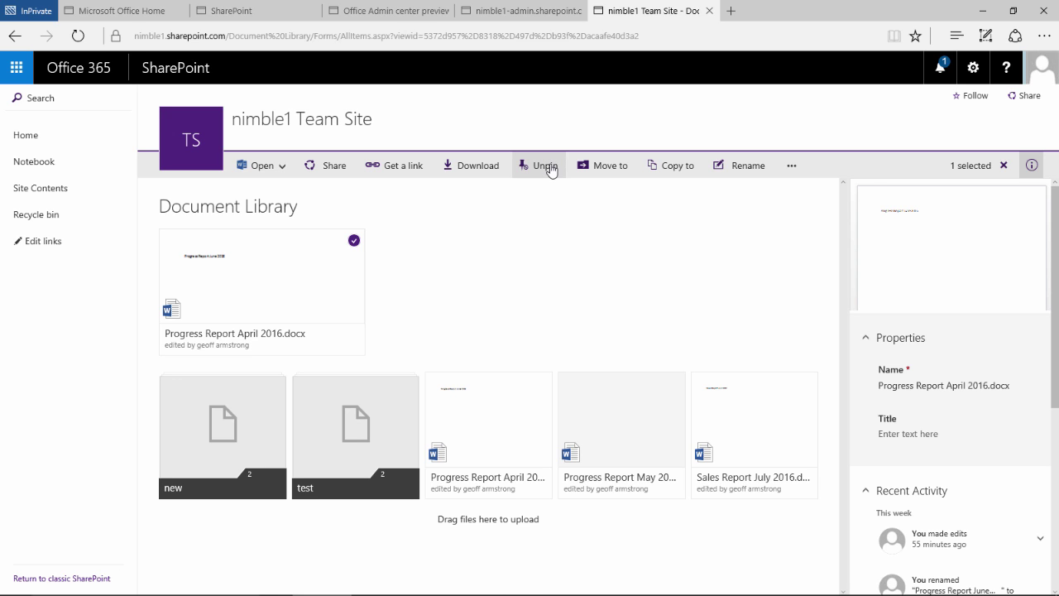
left_click(354, 242)
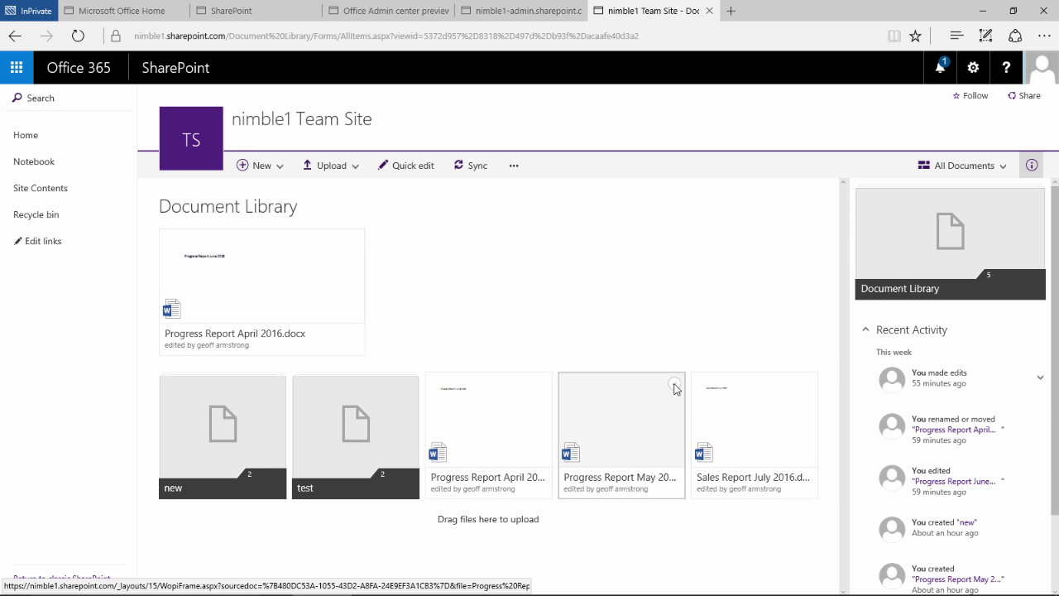
Pin Progress Report May 2016 and Sales Report July 2016 to the top of the library.
left_click(675, 385)
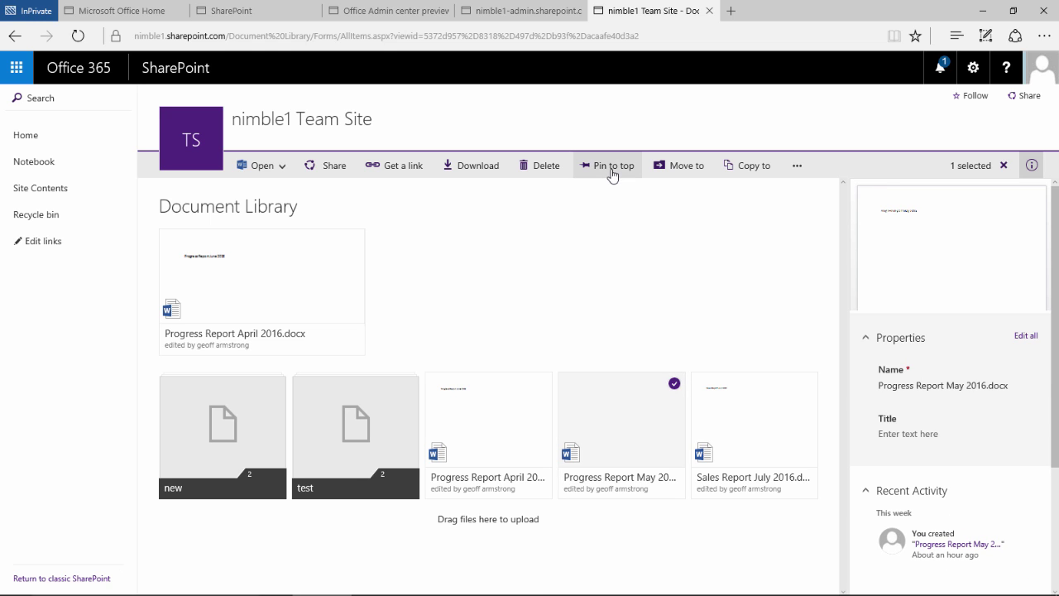
left_click(612, 169)
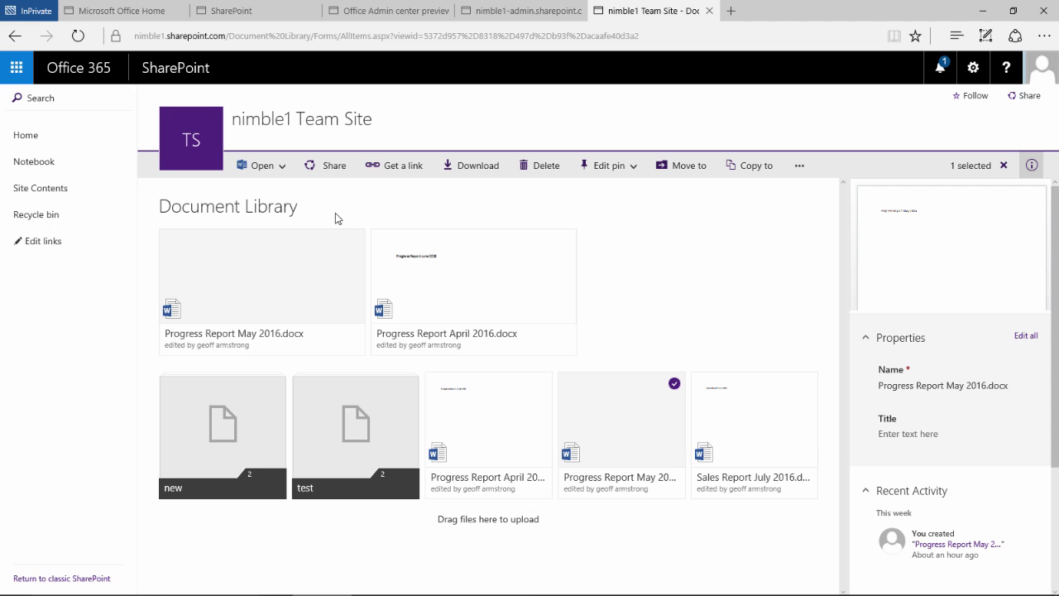
left_click(675, 384)
left_click(809, 385)
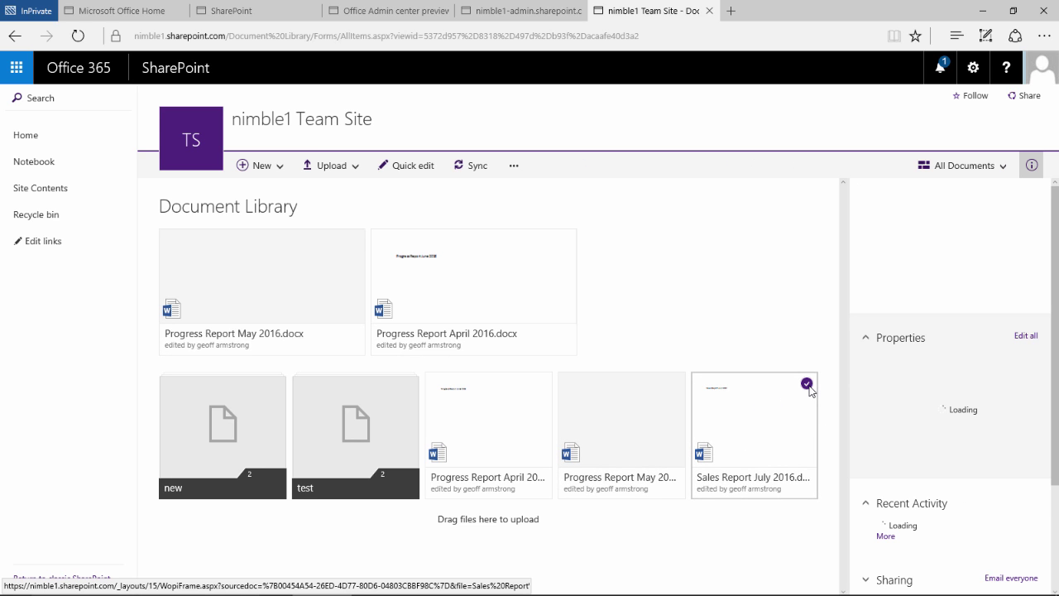
left_click(621, 169)
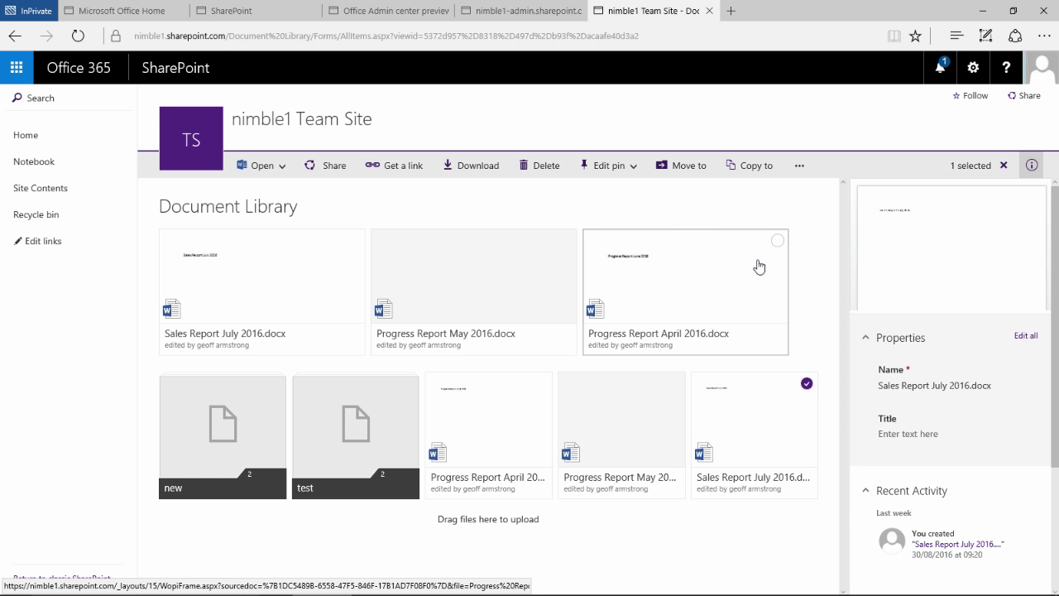
Move the pinned Progress Report April 2016 two places left, into the first pinned position.
left_click(778, 241)
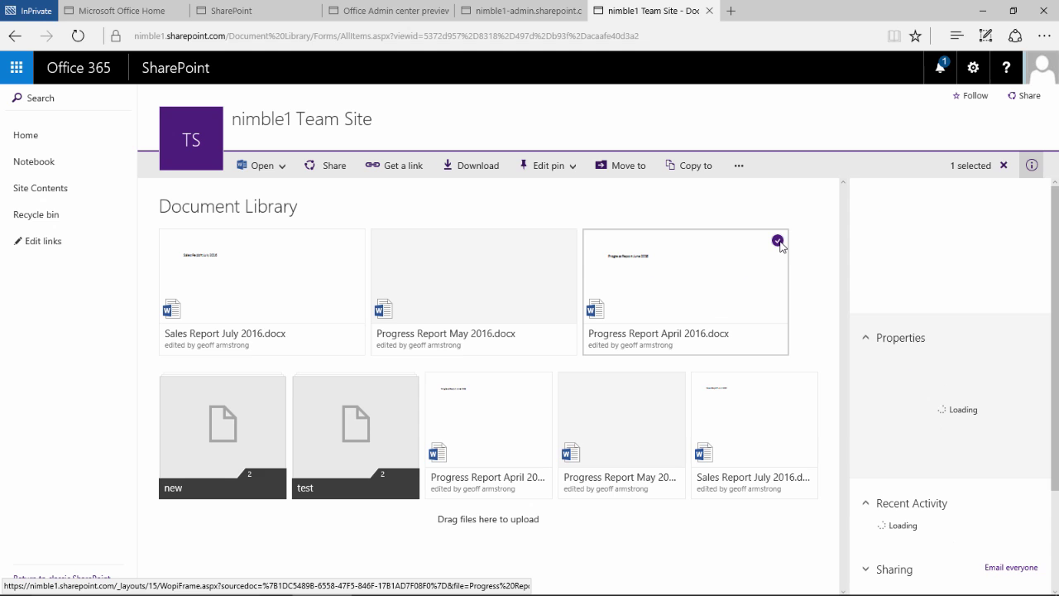
left_click(574, 170)
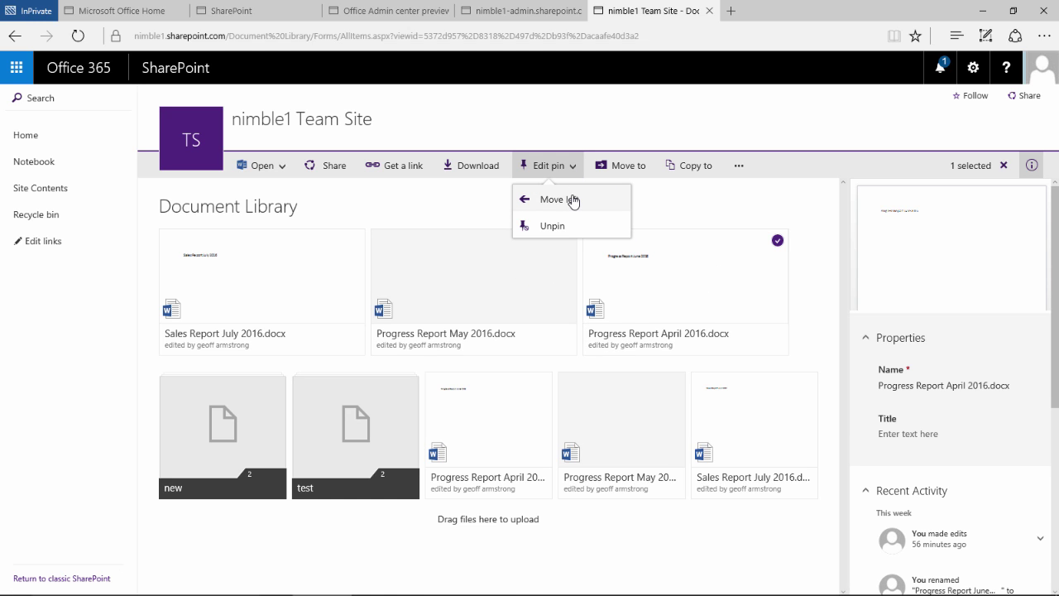
left_click(572, 201)
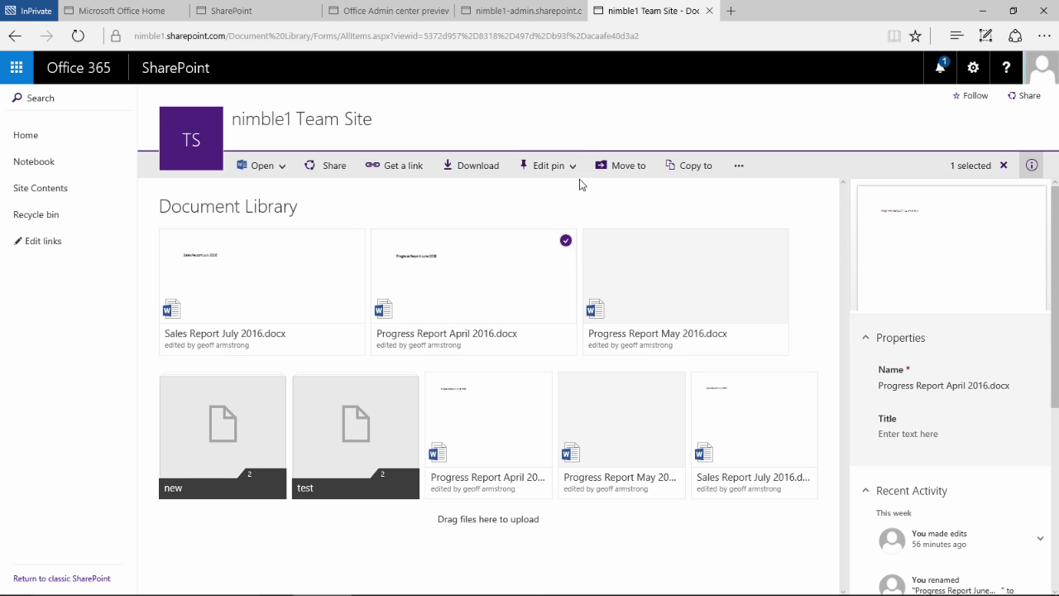
left_click(572, 169)
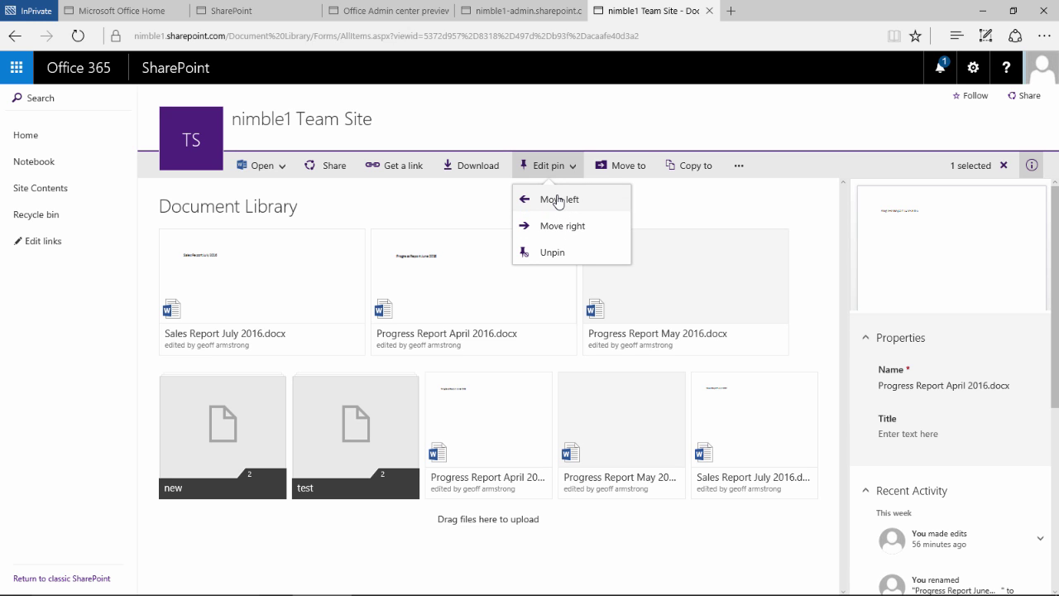
left_click(560, 200)
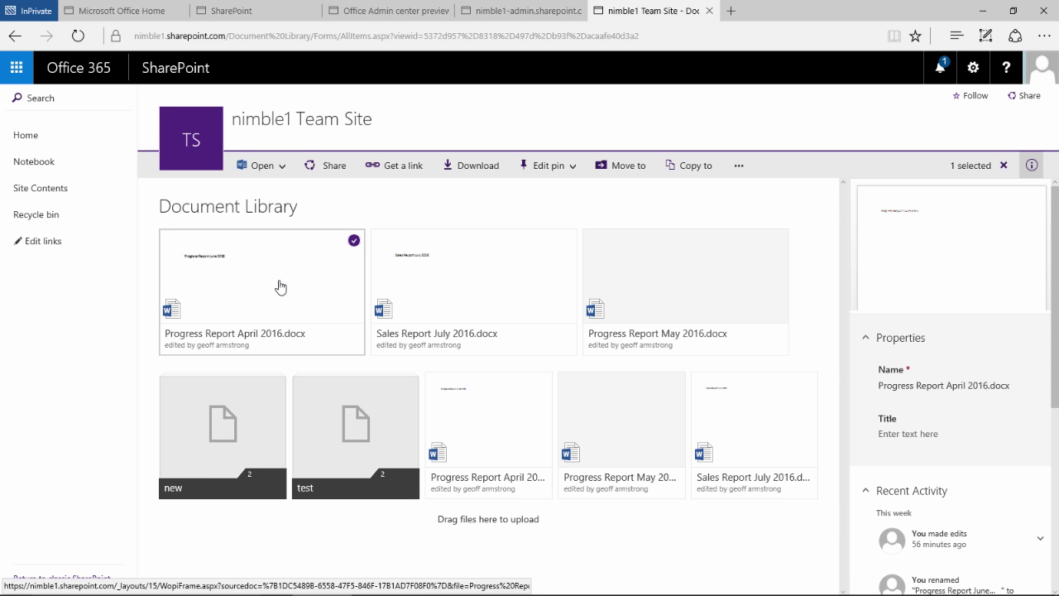
Unpin Progress Report April 2016 from the top of the library.
left_click(577, 173)
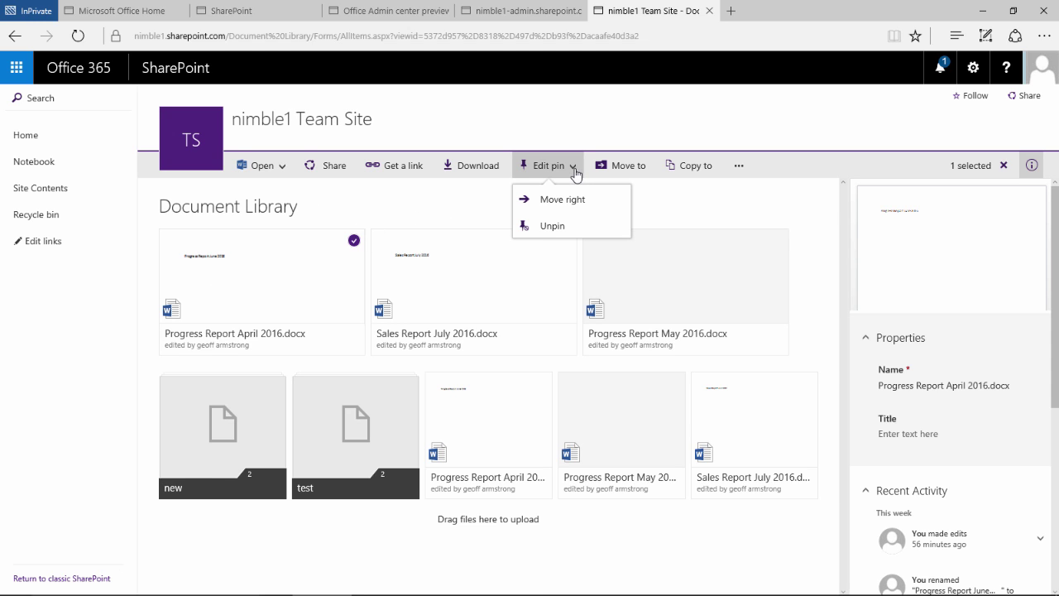
left_click(550, 226)
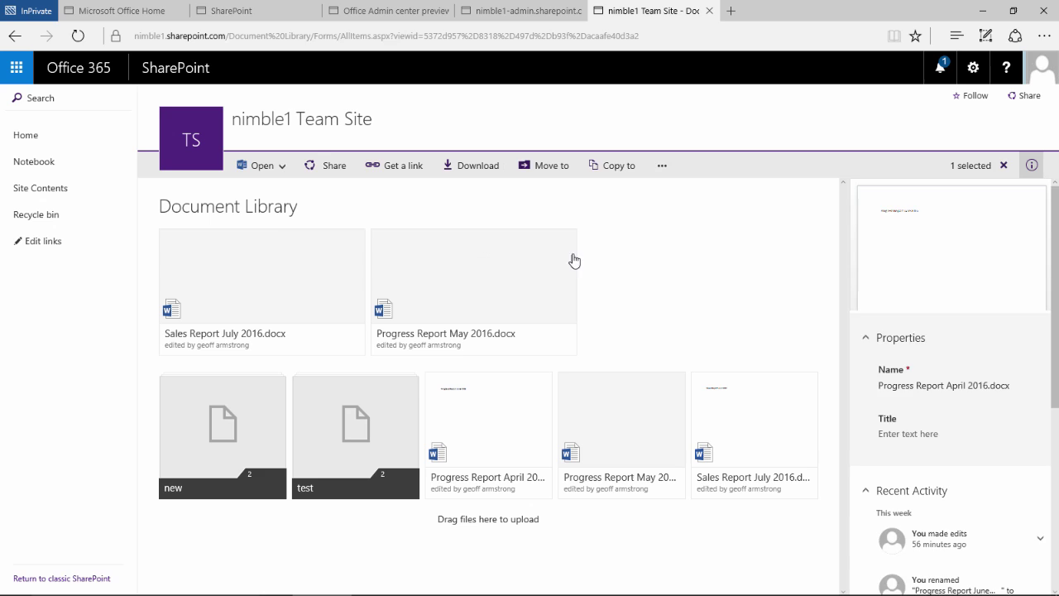